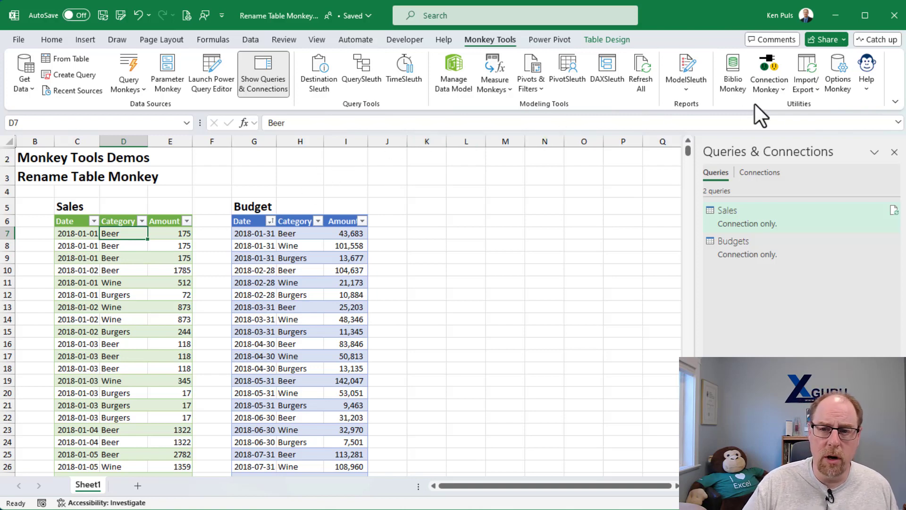
Enable Use Default Edit Table Name Experience in the Monkey Tools global options
{"action": "left_click", "coordinate": [837, 67]}
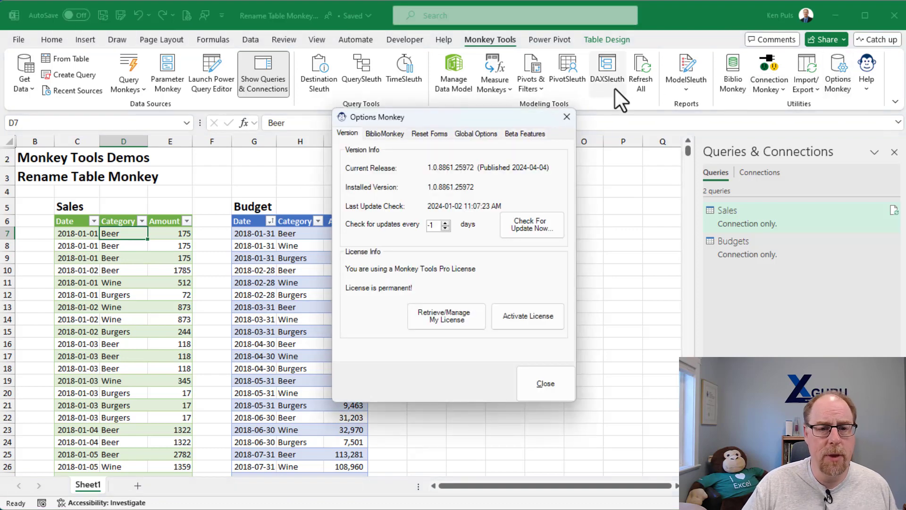
{"action": "left_click", "coordinate": [486, 133]}
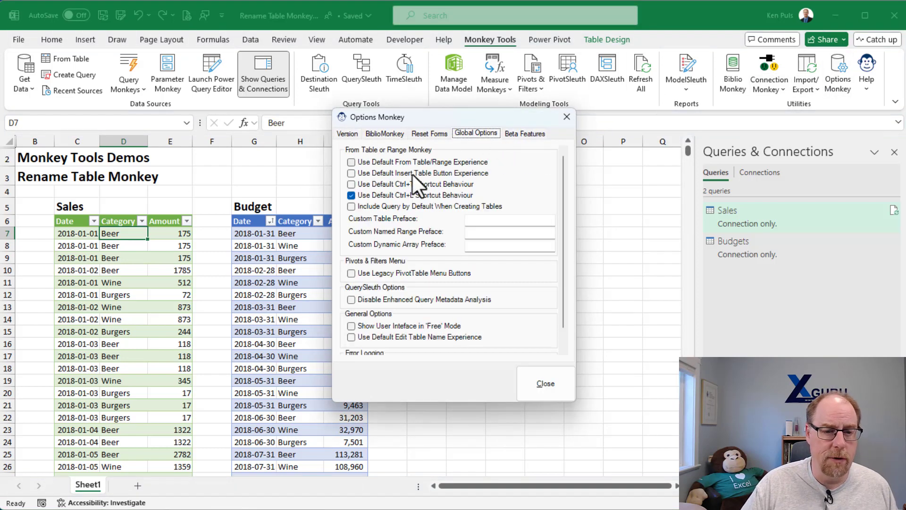
{"action": "left_click", "coordinate": [350, 337]}
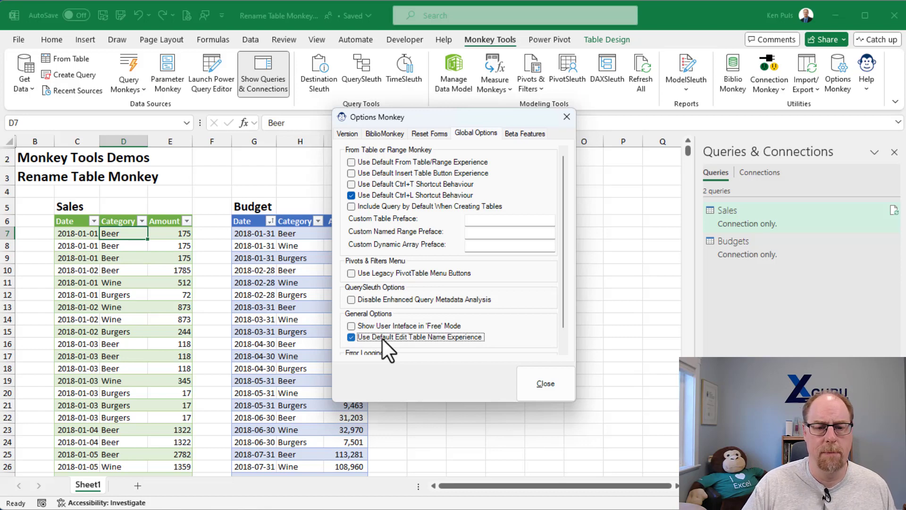
{"action": "left_click", "coordinate": [532, 384]}
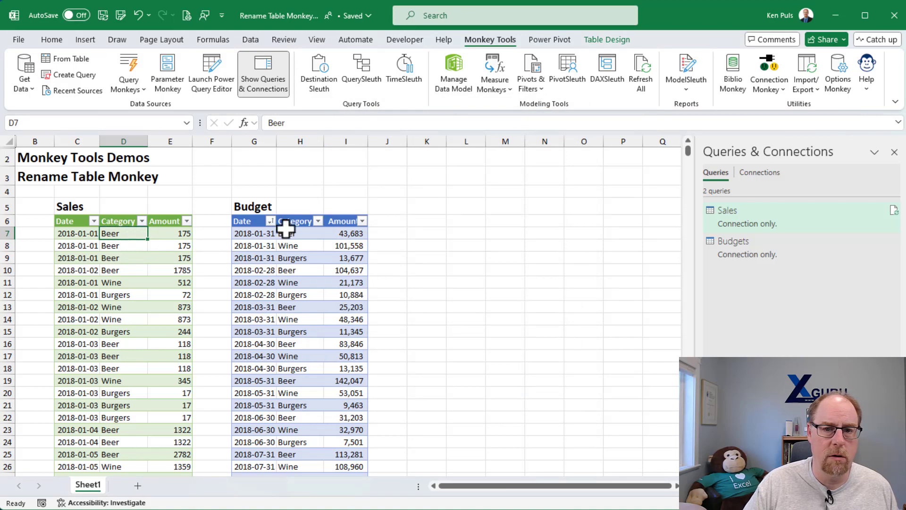
Rename the green table under the Sales heading to Sales and check its query's status
{"action": "left_click", "coordinate": [612, 38]}
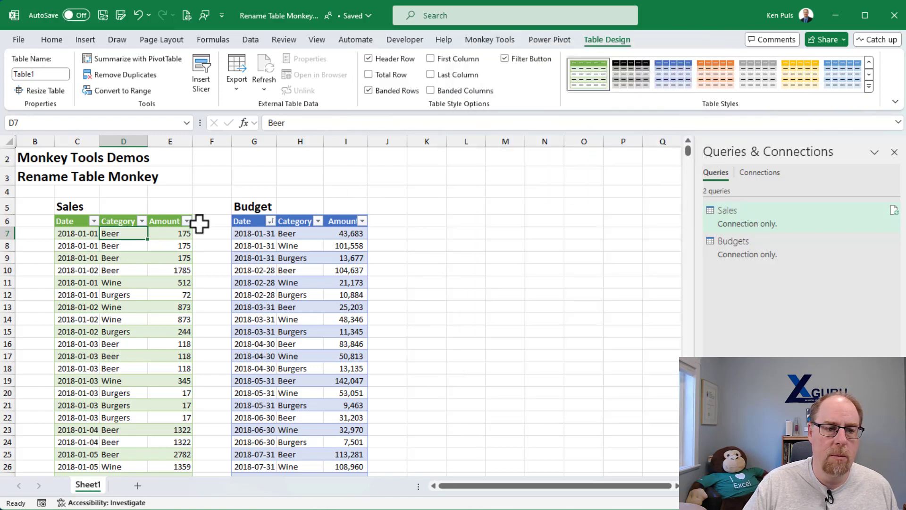
{"action": "left_click", "coordinate": [43, 73]}
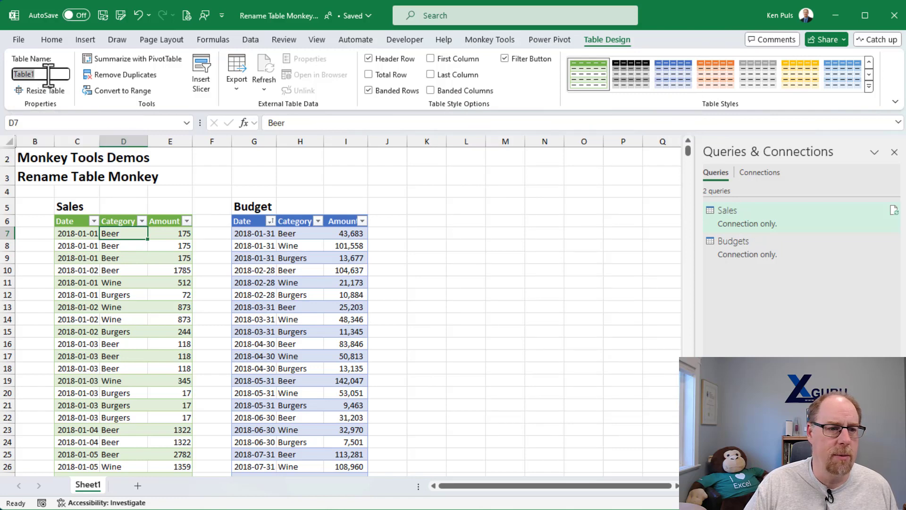
{"action": "type", "text": "Sales"}
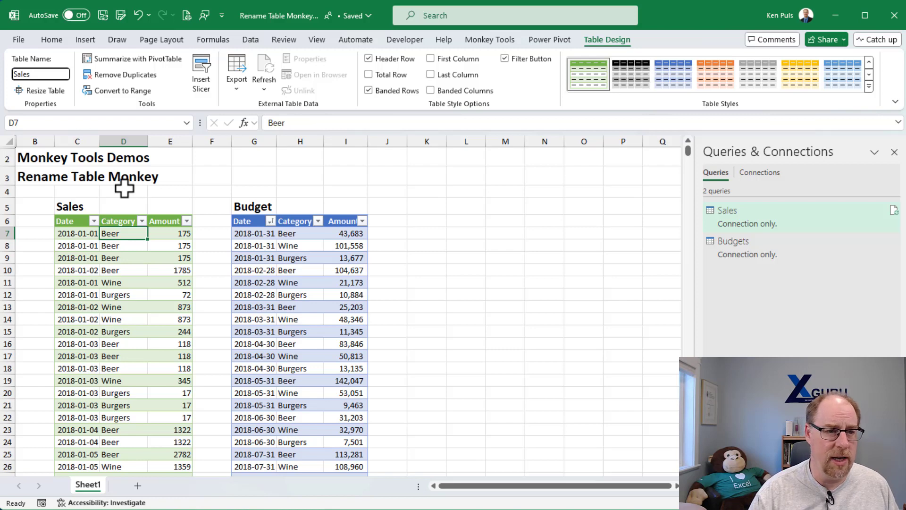
{"action": "key", "text": "Return"}
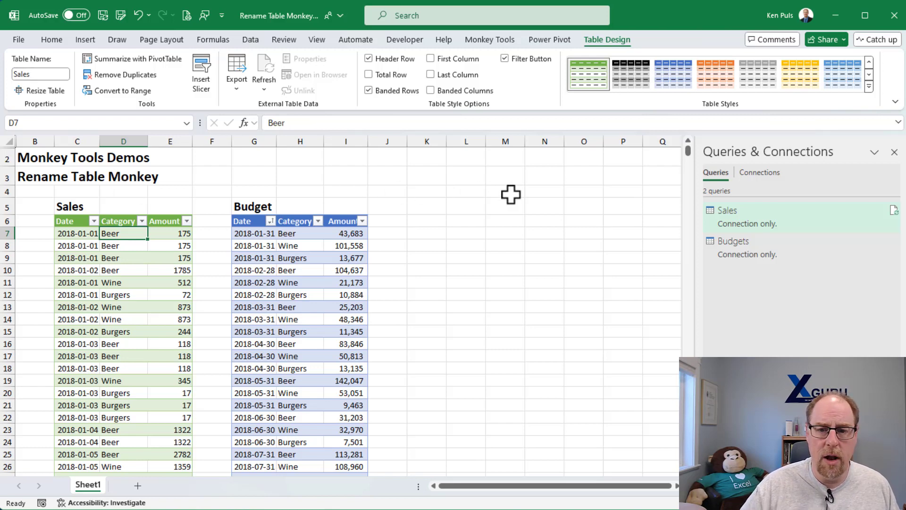
{"action": "mouse_move", "coordinate": [712, 214]}
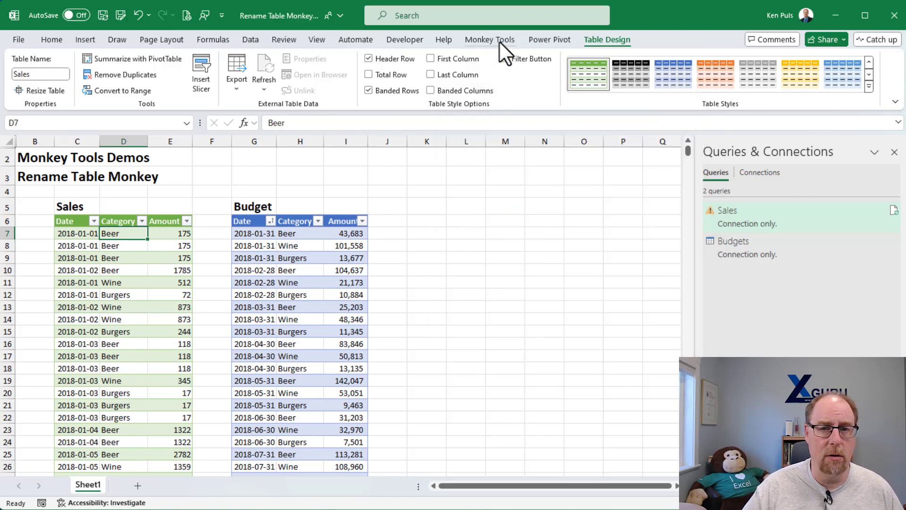
Disable Use Default Edit Table Name Experience in the Monkey Tools global options
{"action": "left_click", "coordinate": [499, 41]}
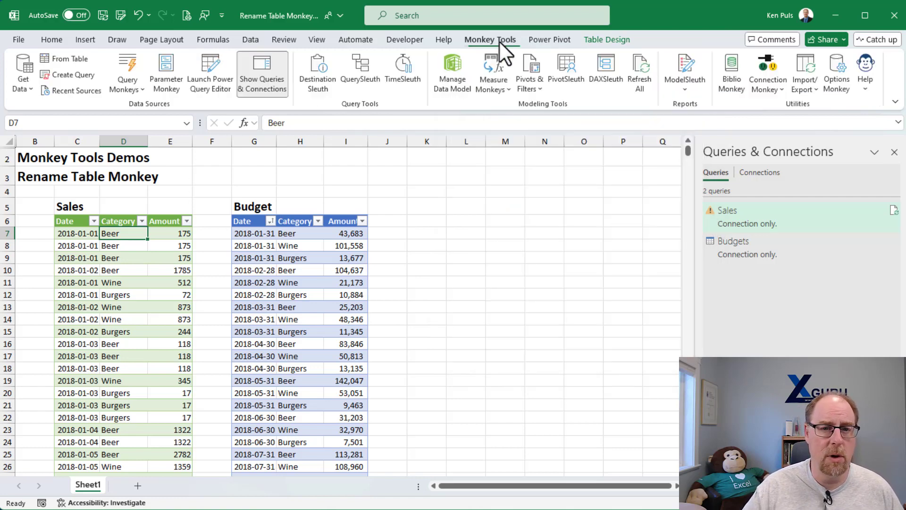
{"action": "left_click", "coordinate": [839, 72]}
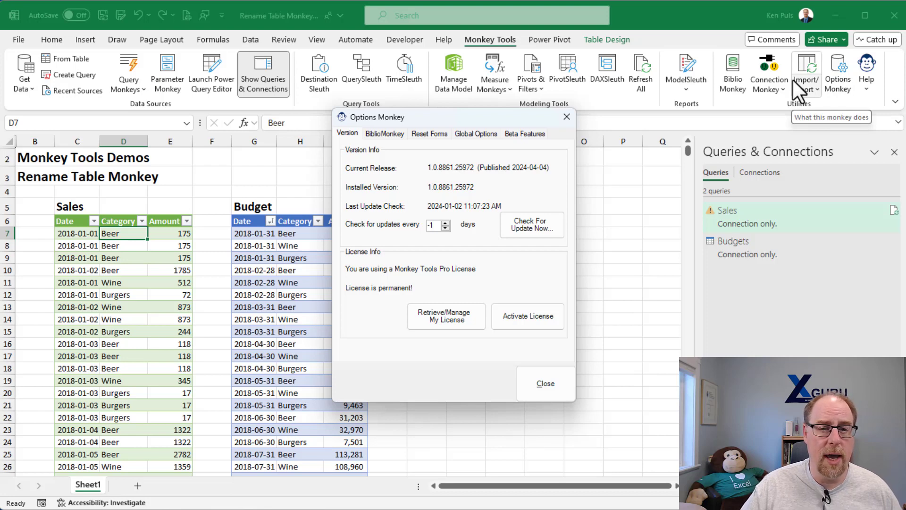
{"action": "left_click", "coordinate": [488, 134]}
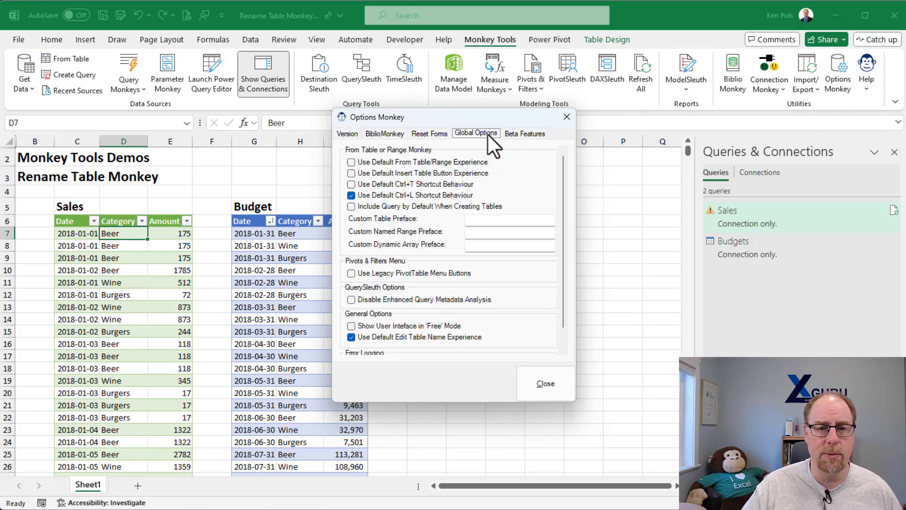
{"action": "left_click", "coordinate": [350, 336]}
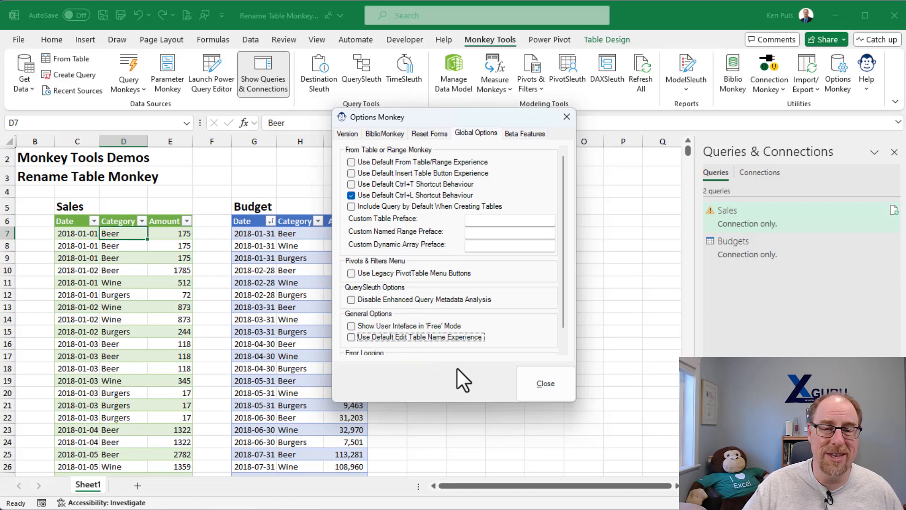
{"action": "left_click", "coordinate": [541, 384]}
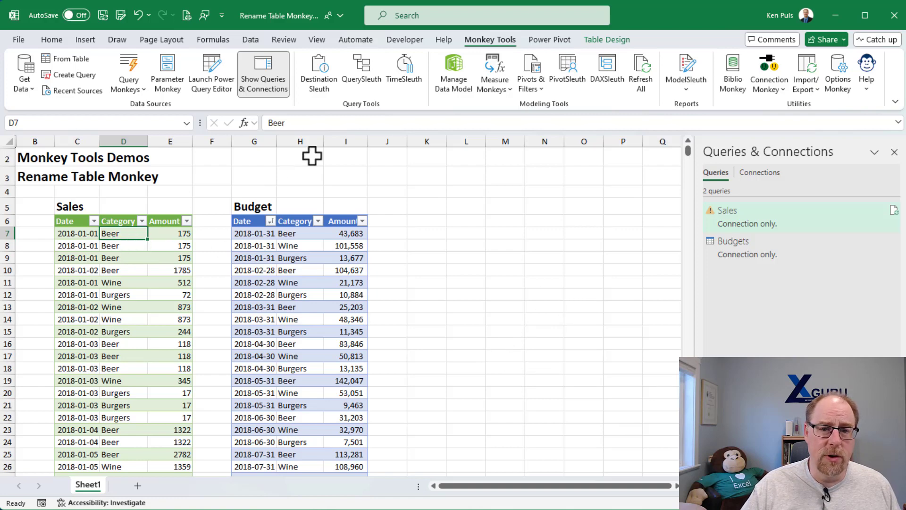
Rename the green sales table back to Table1 and preview the Sales query
{"action": "left_click", "coordinate": [603, 39]}
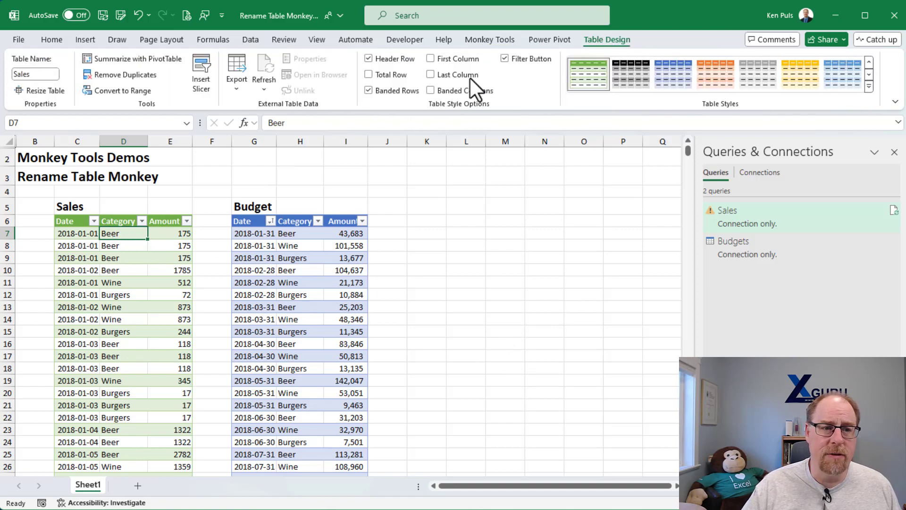
{"action": "left_click", "coordinate": [48, 74]}
{"action": "type", "text": "Table1"}
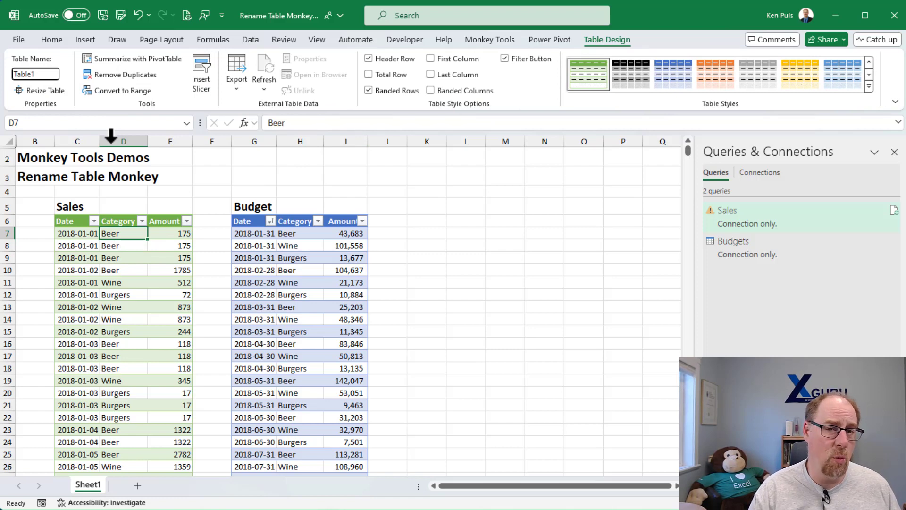
{"action": "key", "text": "Return"}
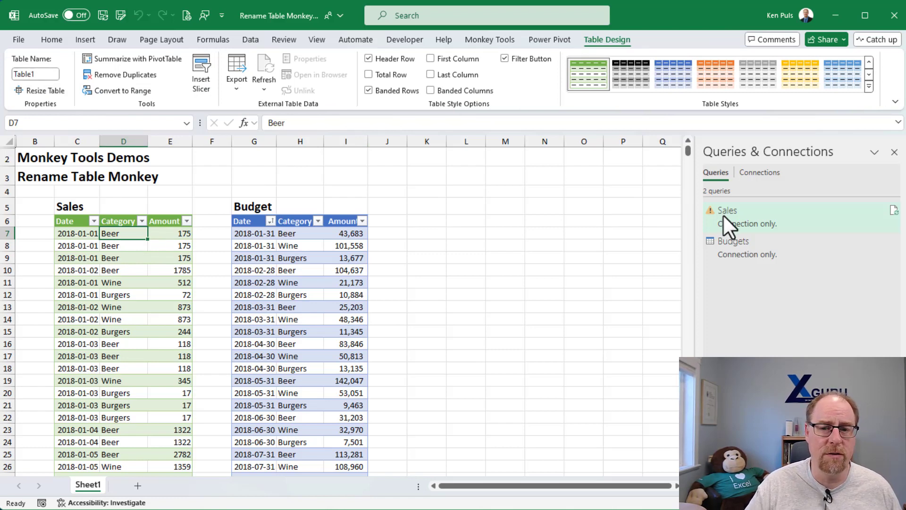
{"action": "mouse_move", "coordinate": [723, 213]}
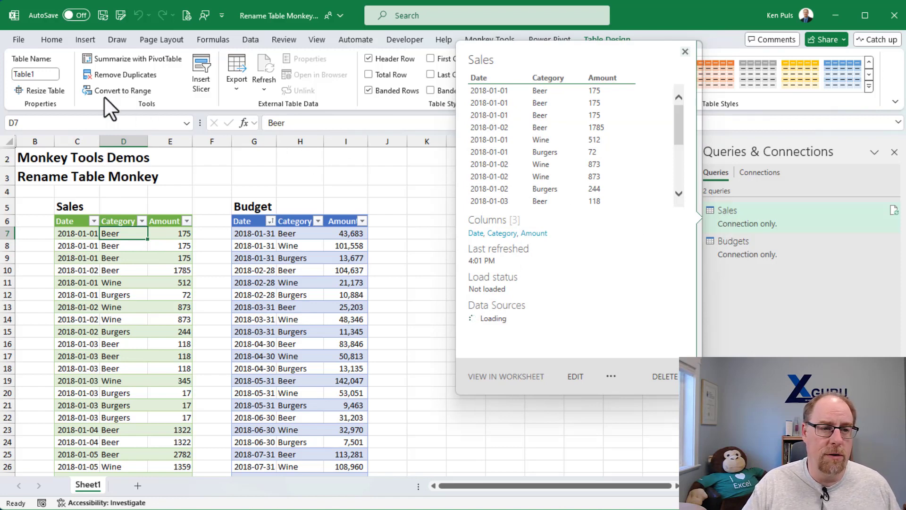
Rename the green sales table to Sales, then preview the Sales query and dismiss the preview
{"action": "left_click", "coordinate": [44, 72]}
{"action": "type", "text": "Sales"}
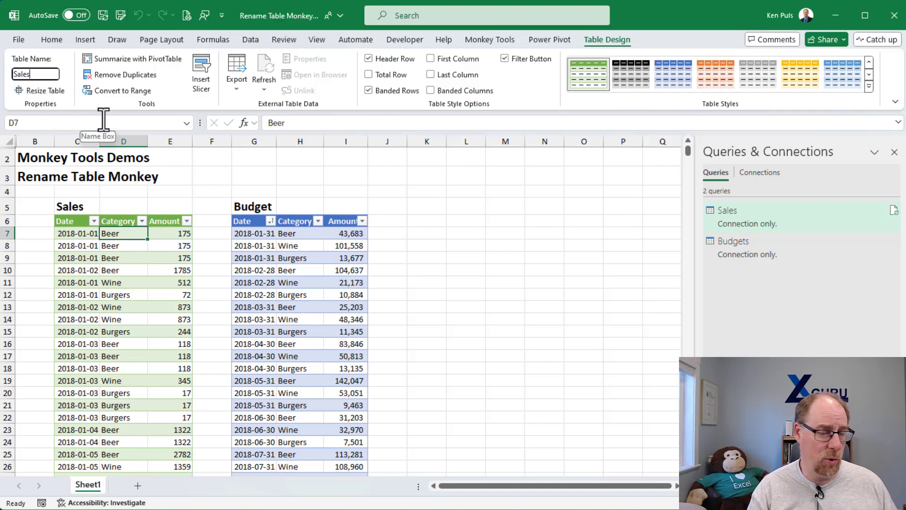
{"action": "key", "text": "Return"}
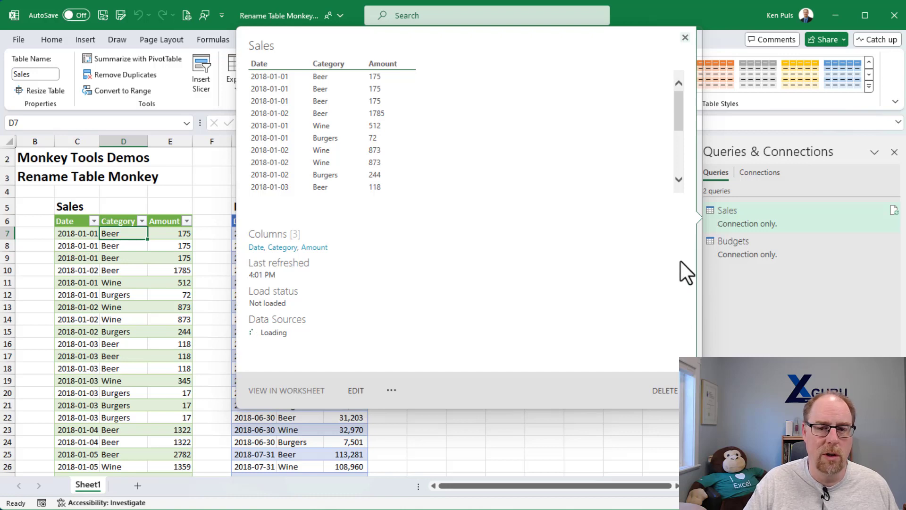
{"action": "left_click", "coordinate": [685, 37]}
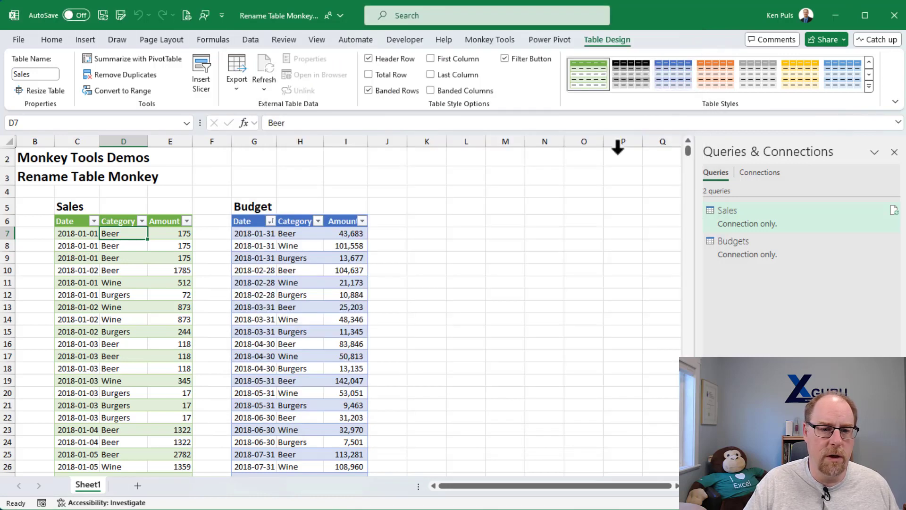
Preview the Budgets query and rename the blue table under the Budget heading to Budget
{"action": "left_click", "coordinate": [288, 232]}
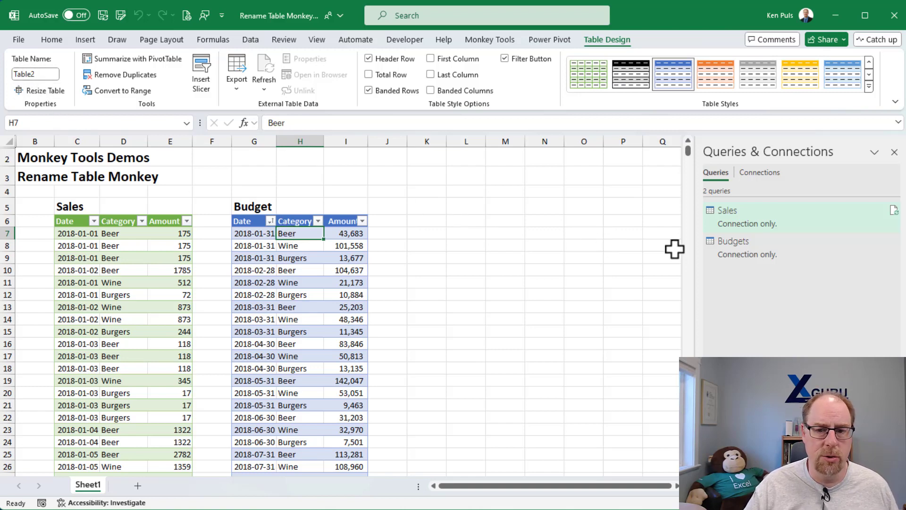
{"action": "mouse_move", "coordinate": [733, 249]}
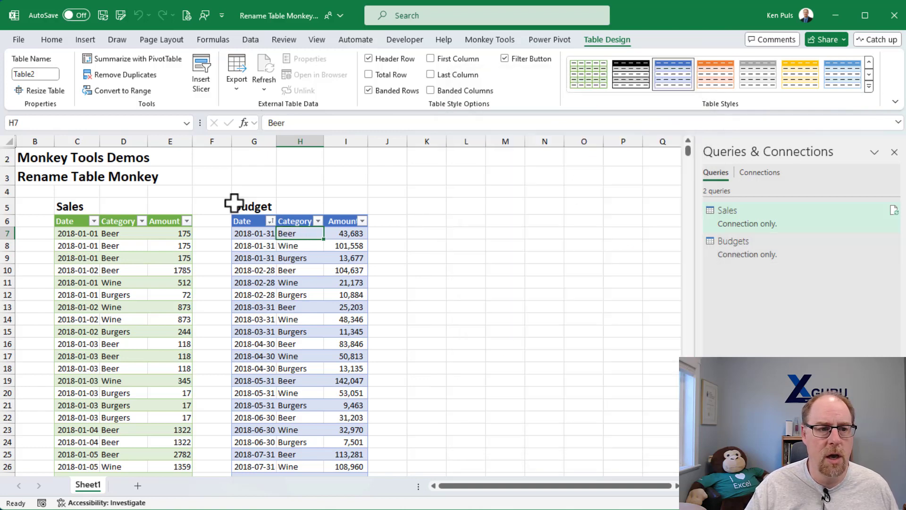
{"action": "left_click", "coordinate": [49, 75]}
{"action": "type", "text": "Budget"}
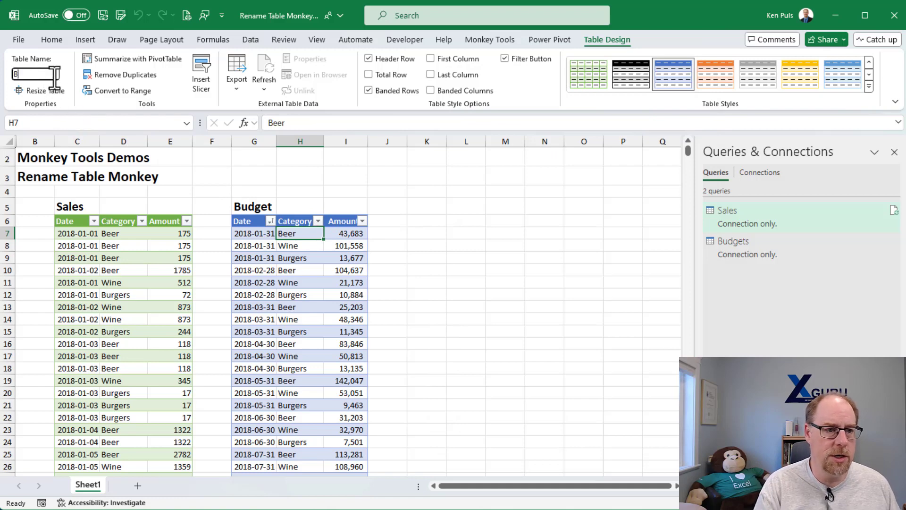
{"action": "key", "text": "Return"}
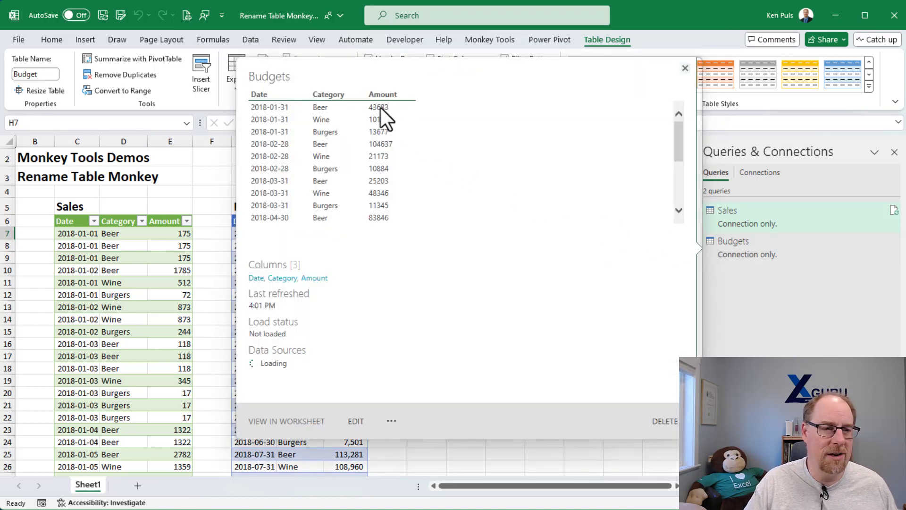
Change the blue budget table's name to the plural Budgets
{"action": "left_click", "coordinate": [49, 74]}
{"action": "key", "text": "End"}
{"action": "type", "text": "s"}
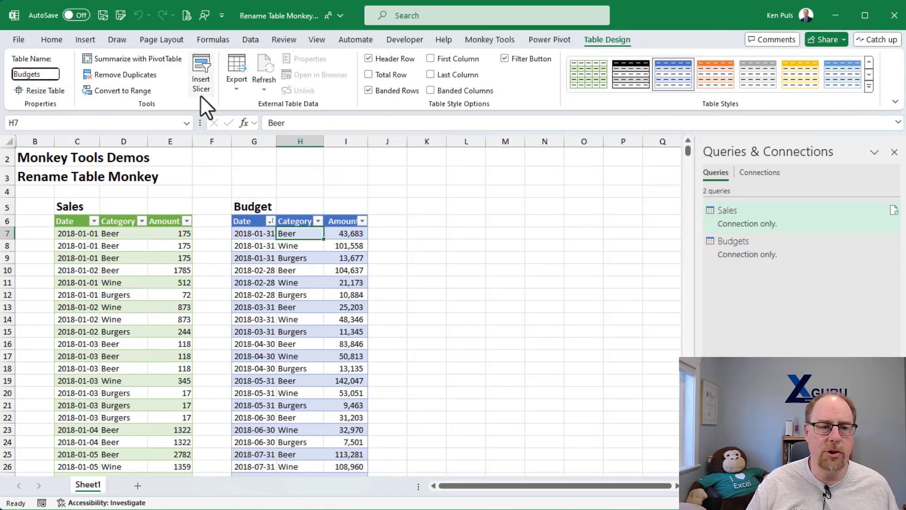
{"action": "key", "text": "Return"}
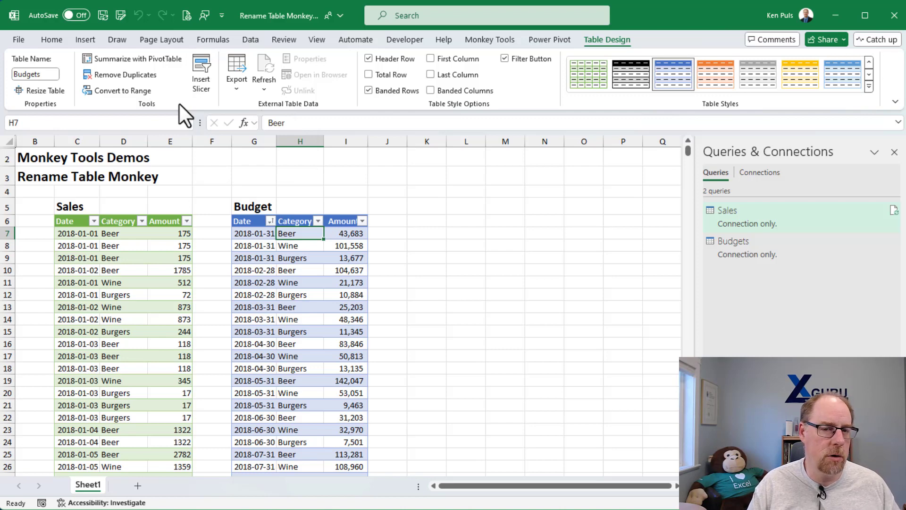
Inspect the table name referenced in the Source step of the Budgets query in Power Query Editor, then close the editor
{"action": "double_click", "coordinate": [728, 250]}
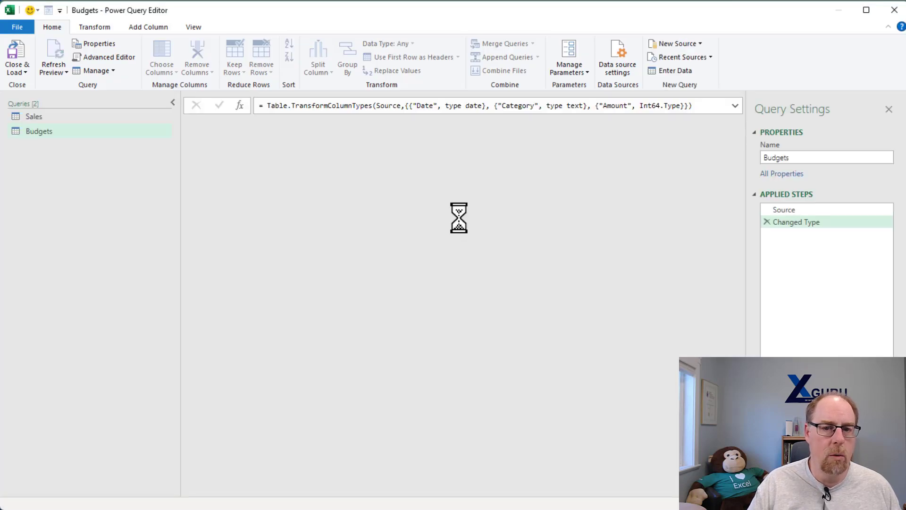
{"action": "left_click", "coordinate": [792, 211]}
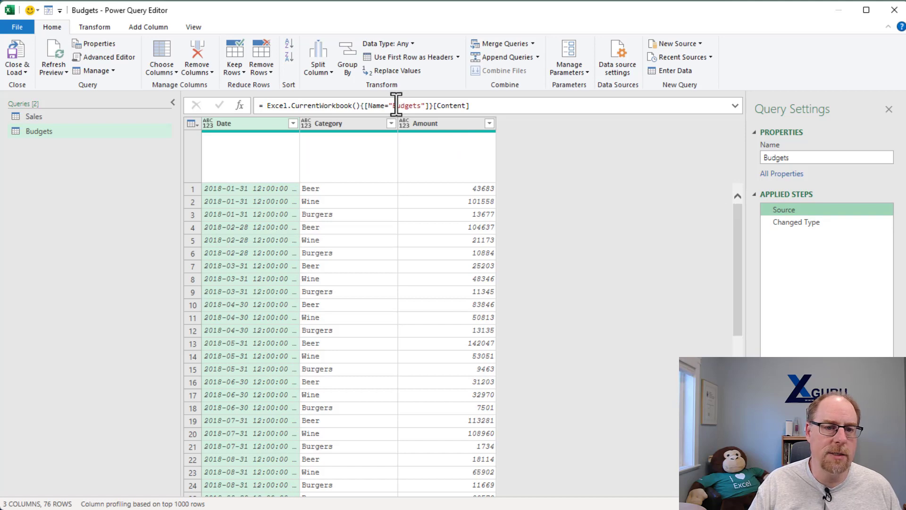
{"action": "left_click_drag", "start_coordinate": [394, 106], "coordinate": [422, 105]}
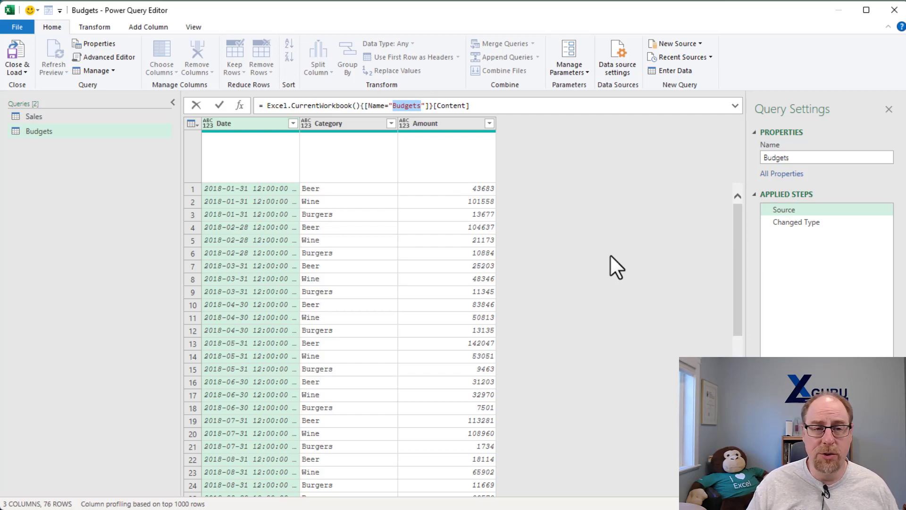
{"action": "left_click", "coordinate": [893, 13]}
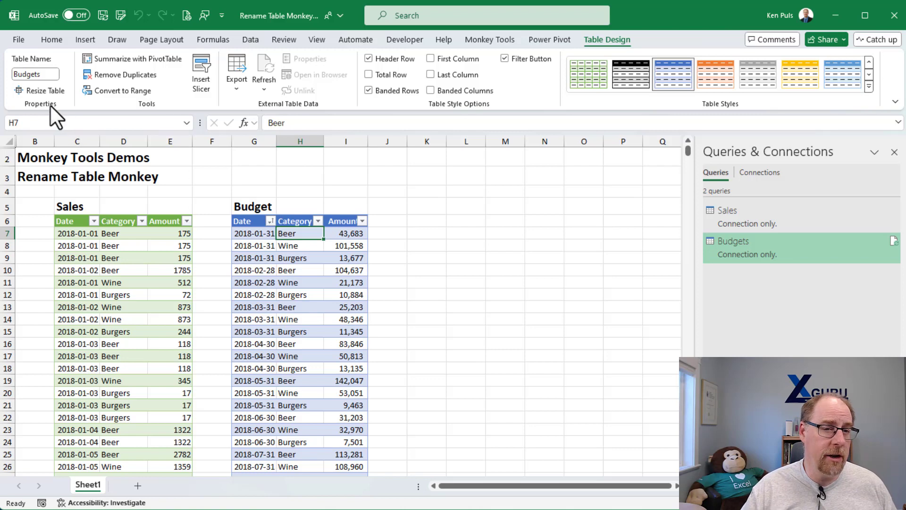
Review the workbook's table names in Excel's Name Manager, then return to the table's design settings
{"action": "left_click", "coordinate": [222, 40]}
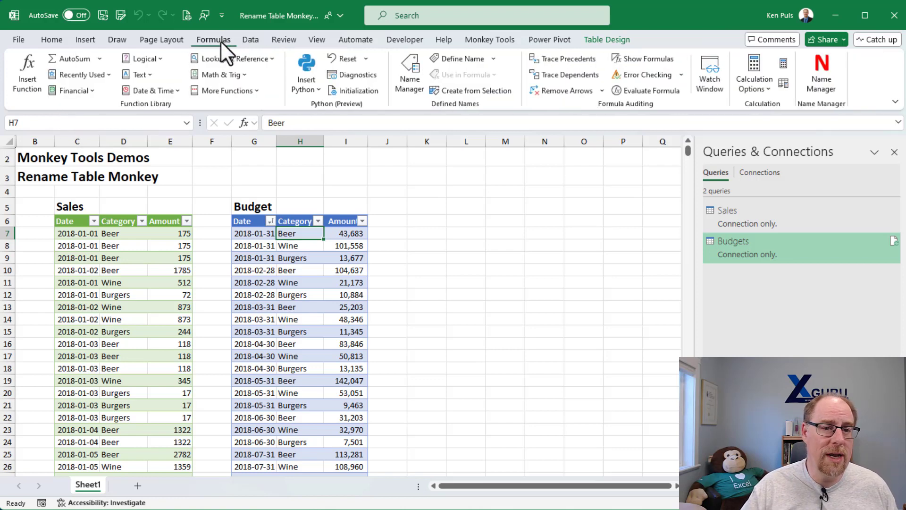
{"action": "left_click", "coordinate": [410, 70]}
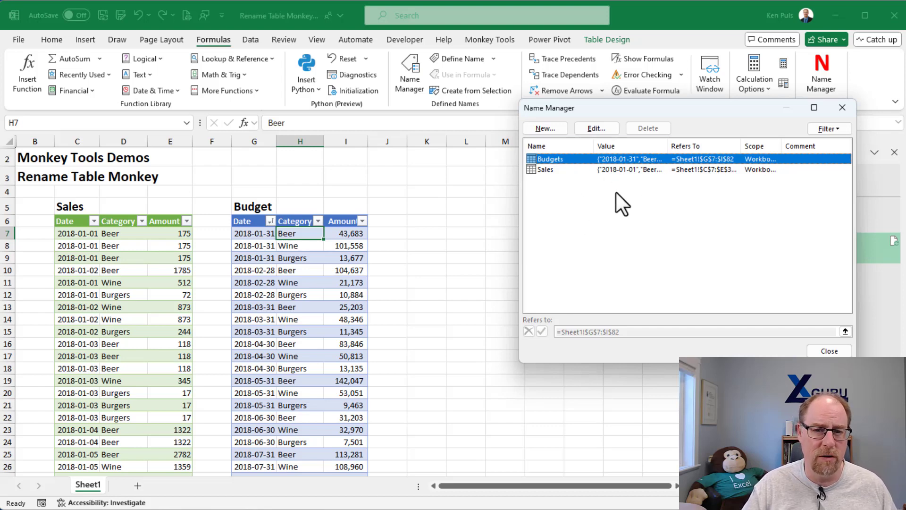
{"action": "left_click", "coordinate": [848, 107]}
{"action": "left_click", "coordinate": [600, 38]}
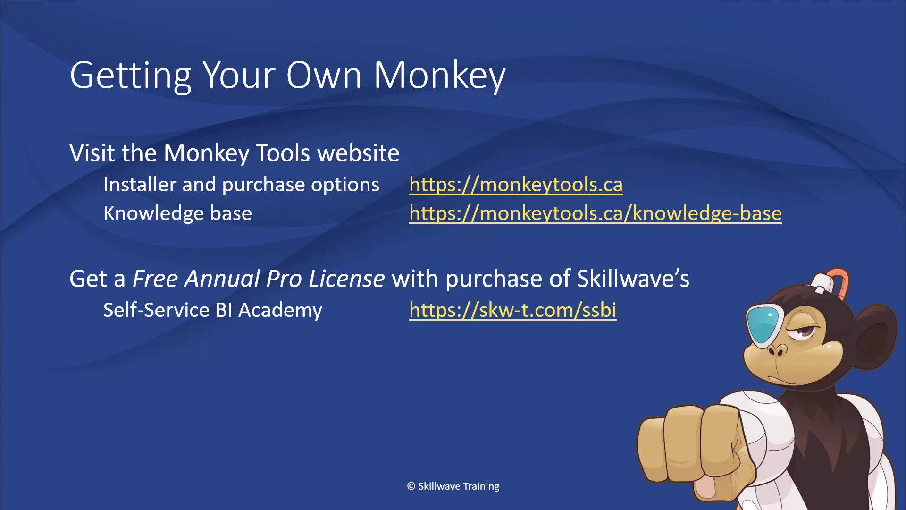
{"action": "key", "text": "Right"}
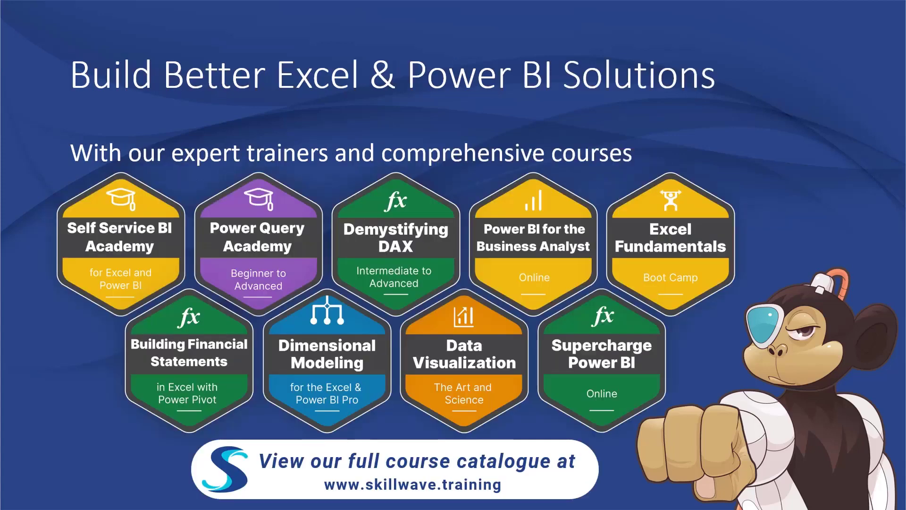